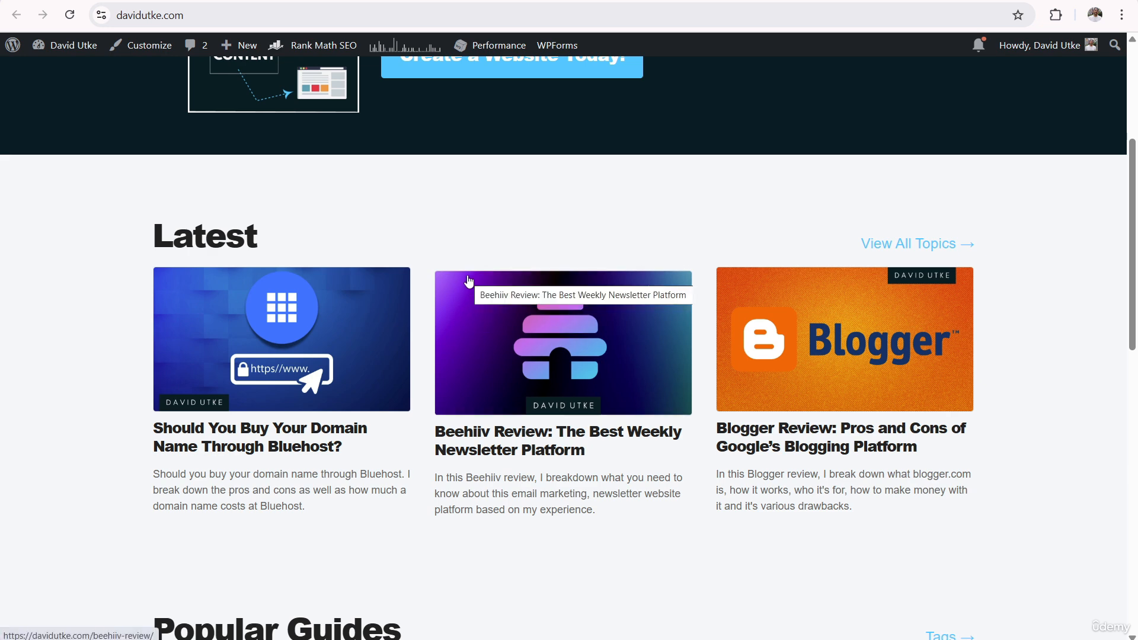
Step: Open the Beehiiv review post from the homepage's Latest section and copy its web address
left_click(521, 444)
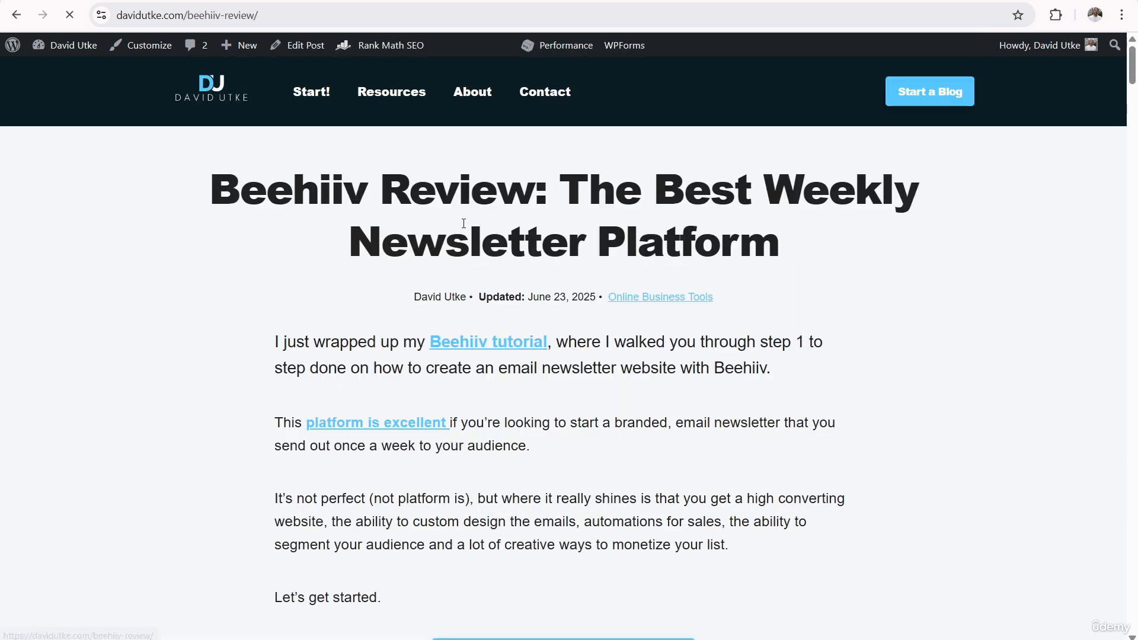
left_click(185, 11)
right_click(185, 13)
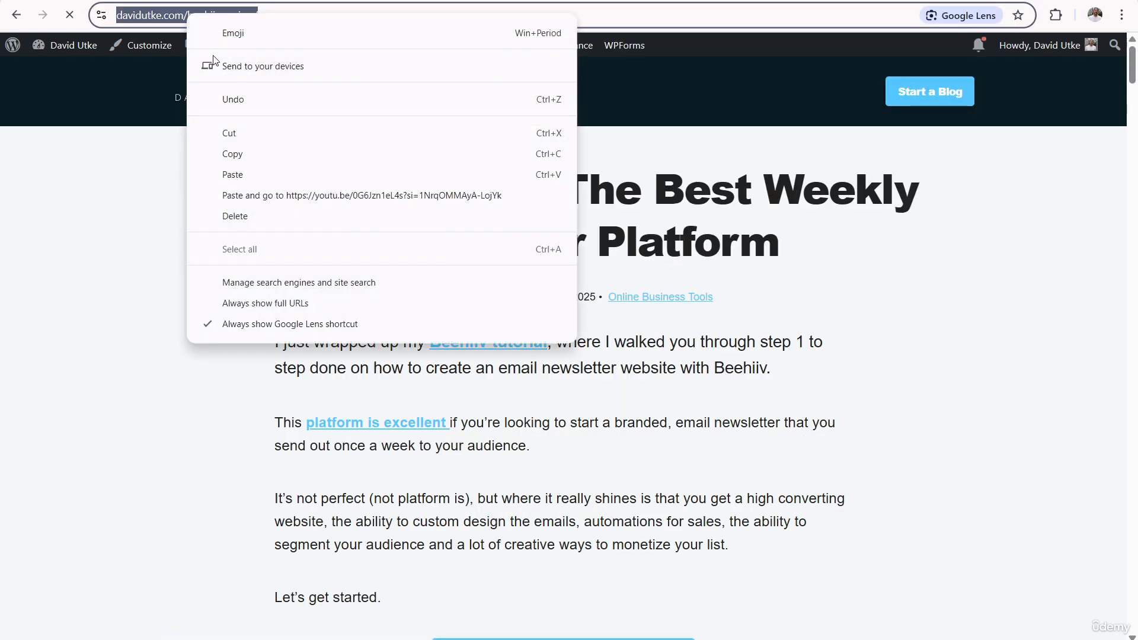
left_click(235, 151)
Step: Switch to X, start a new post and paste the copied article link into it
left_click(504, 616)
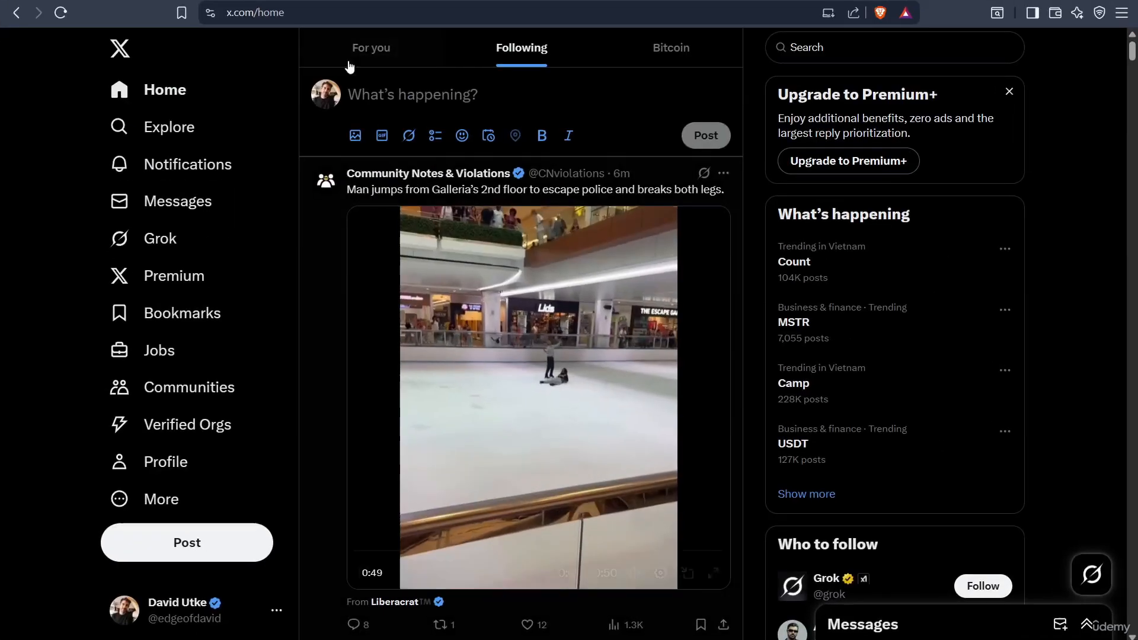
left_click(184, 541)
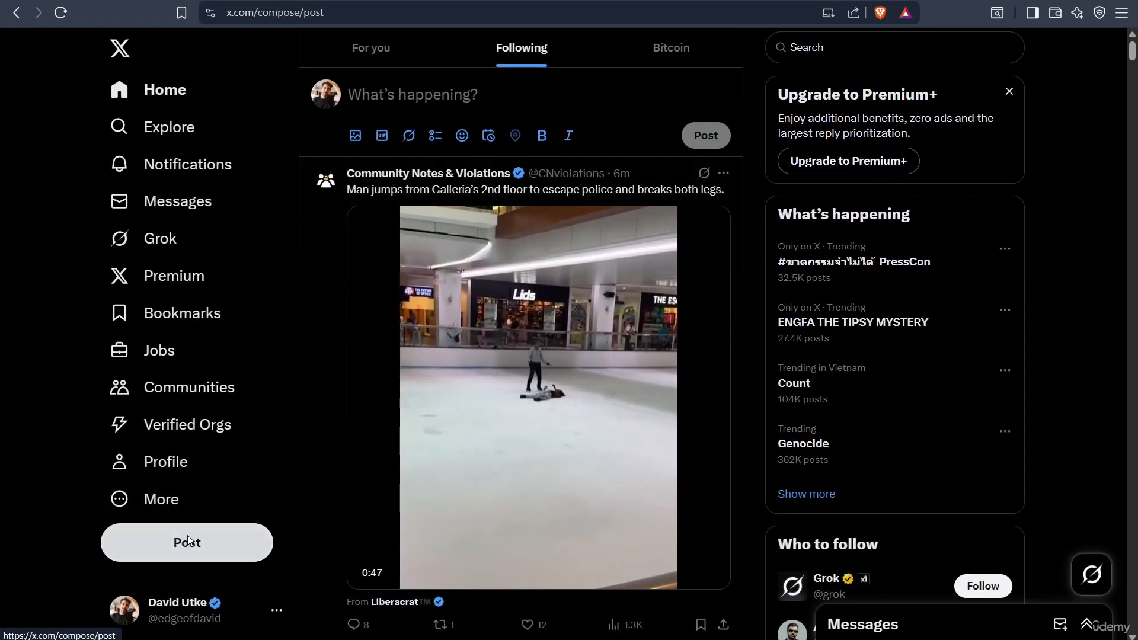
right_click(431, 135)
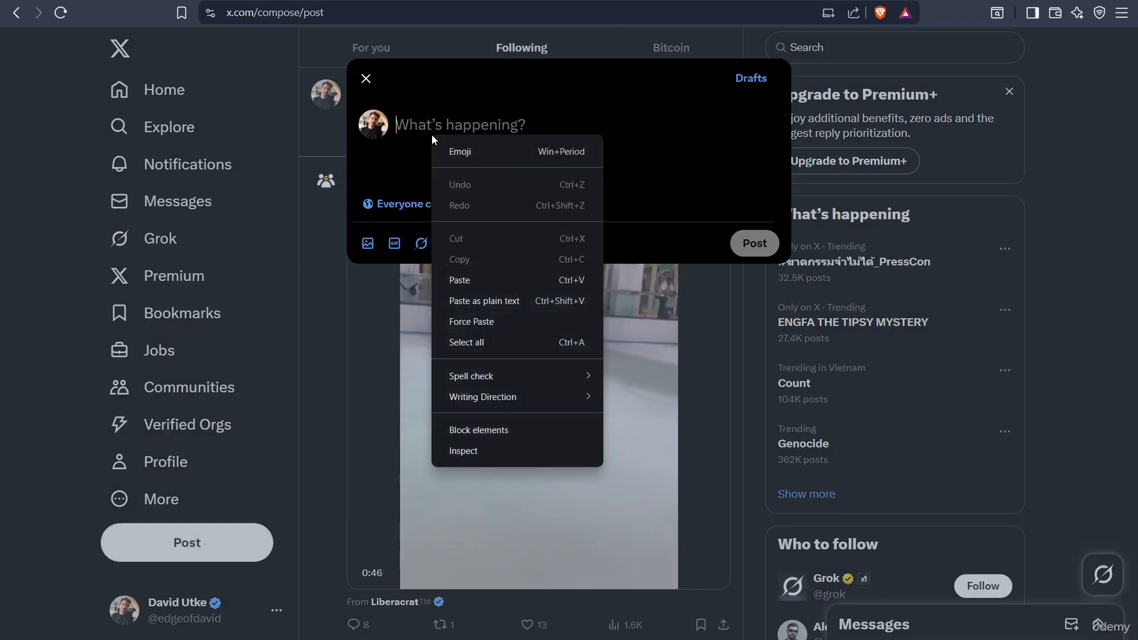
left_click(457, 281)
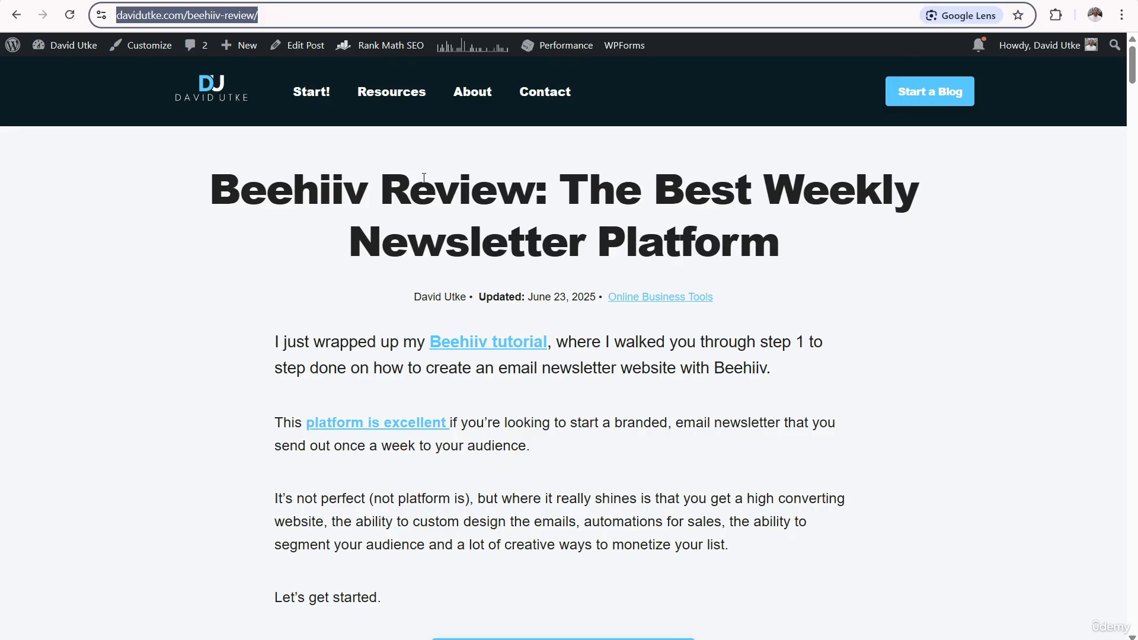
Step: Highlight the Beehiiv review title, and return to the site's homepage to view the Latest section
left_click_drag(292, 189, 770, 238)
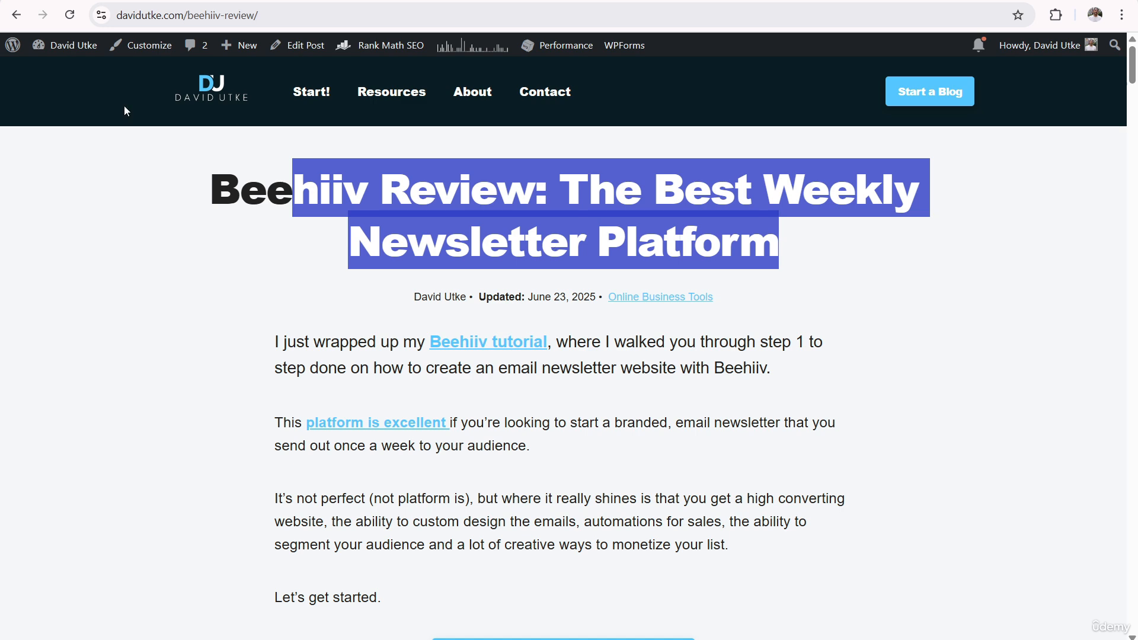
right_click(215, 88)
key("Escape")
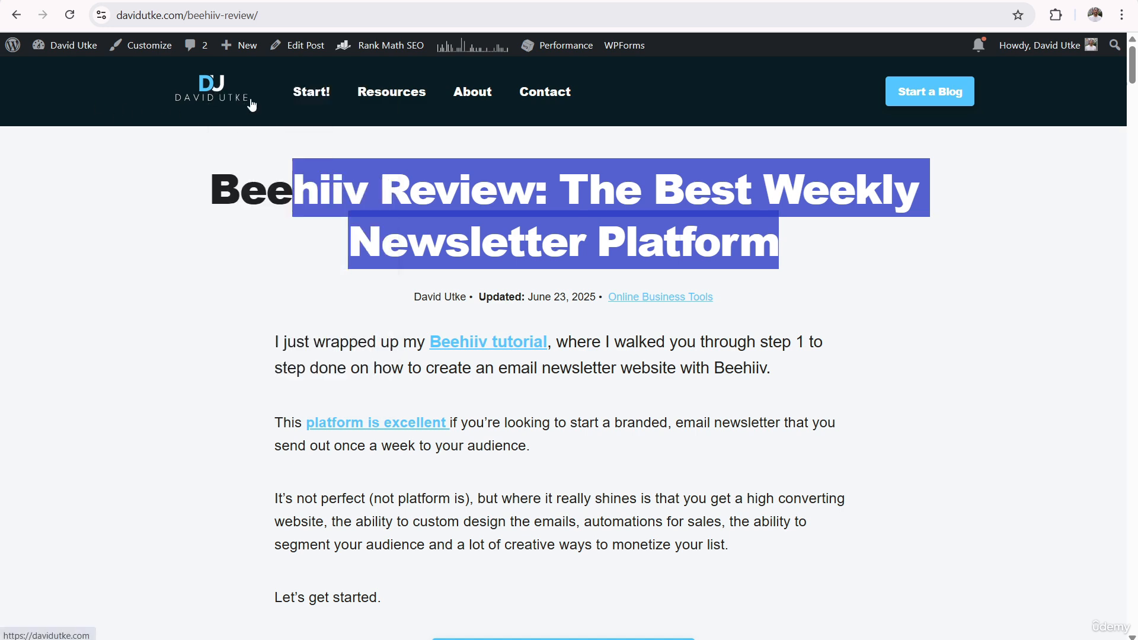
left_click(251, 105)
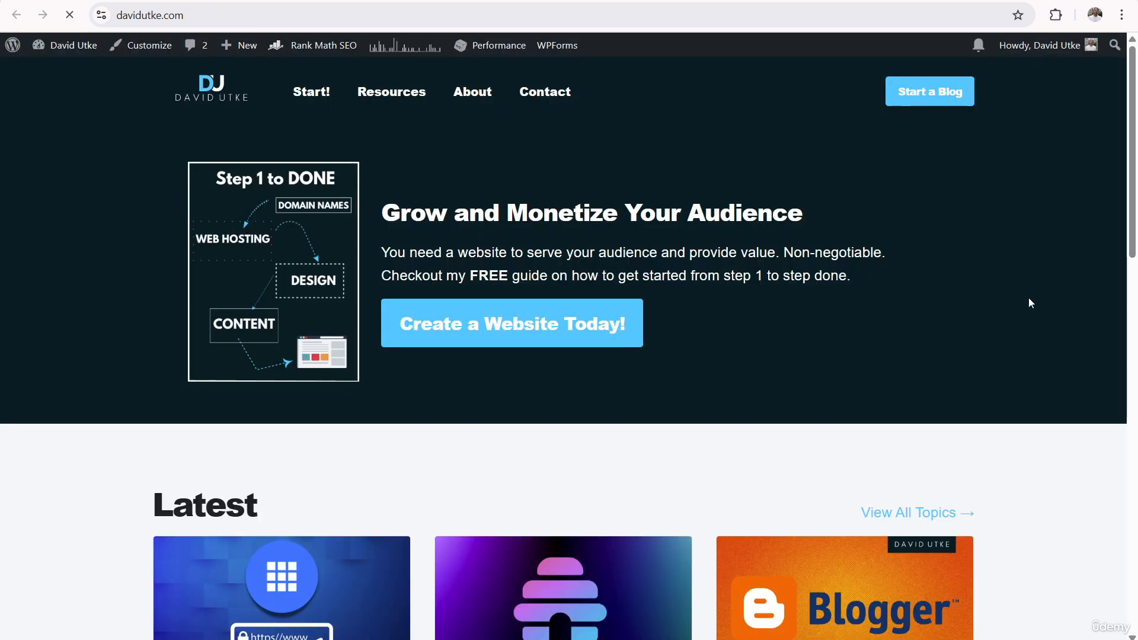
left_click_drag(1127, 164, 1132, 288)
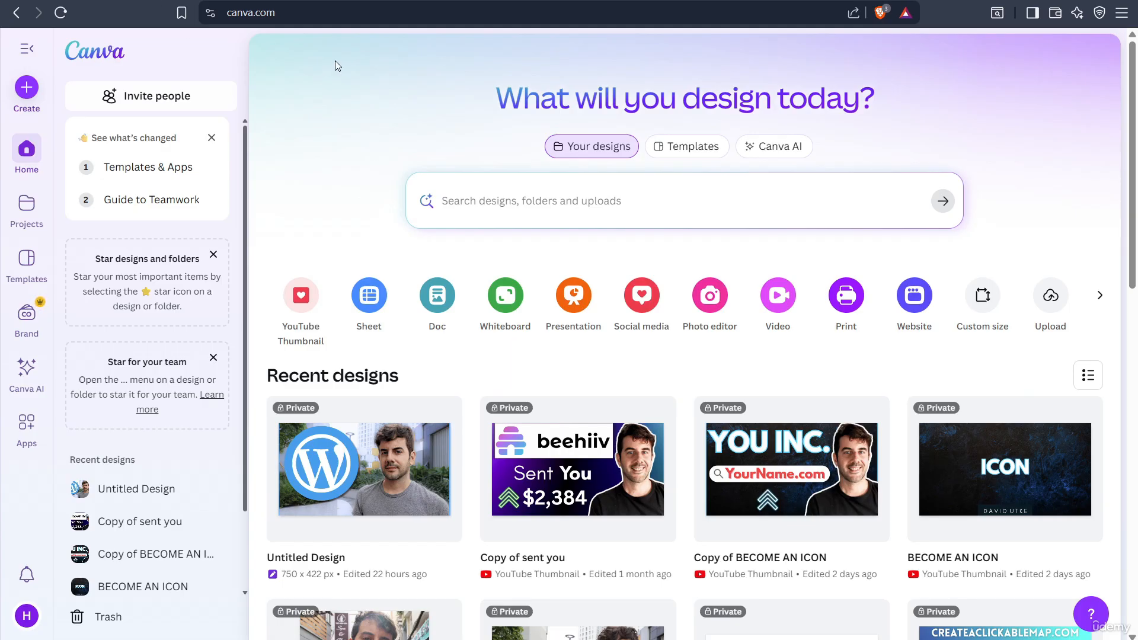
Step: Create a blank YouTube Thumbnail design in Canva and open the photo library
left_click(305, 308)
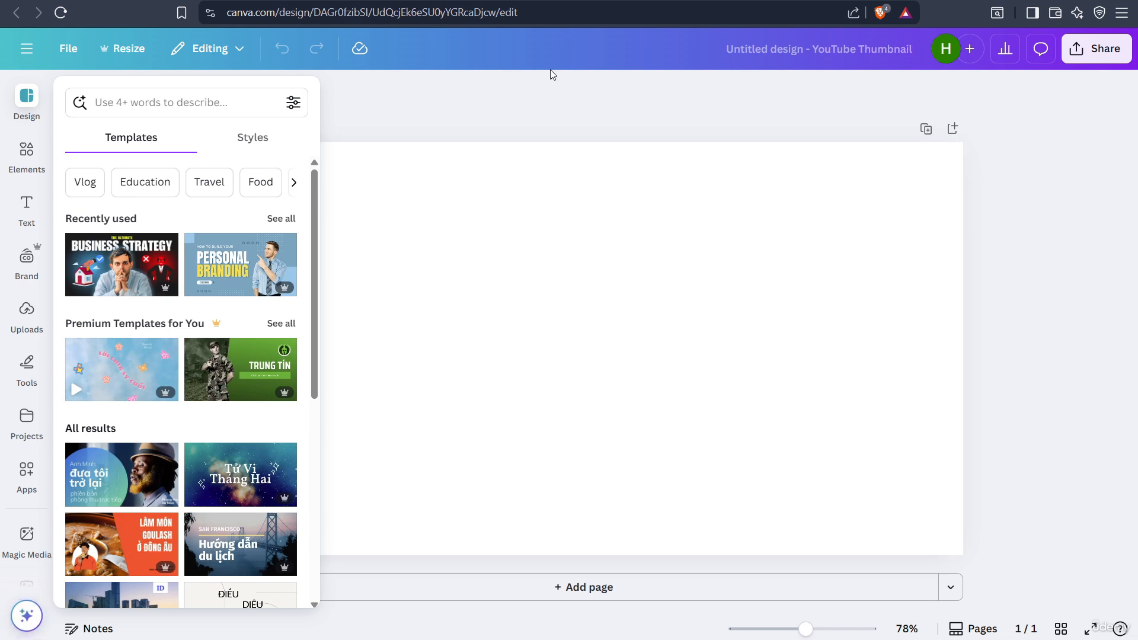
left_click(548, 90)
left_click(28, 161)
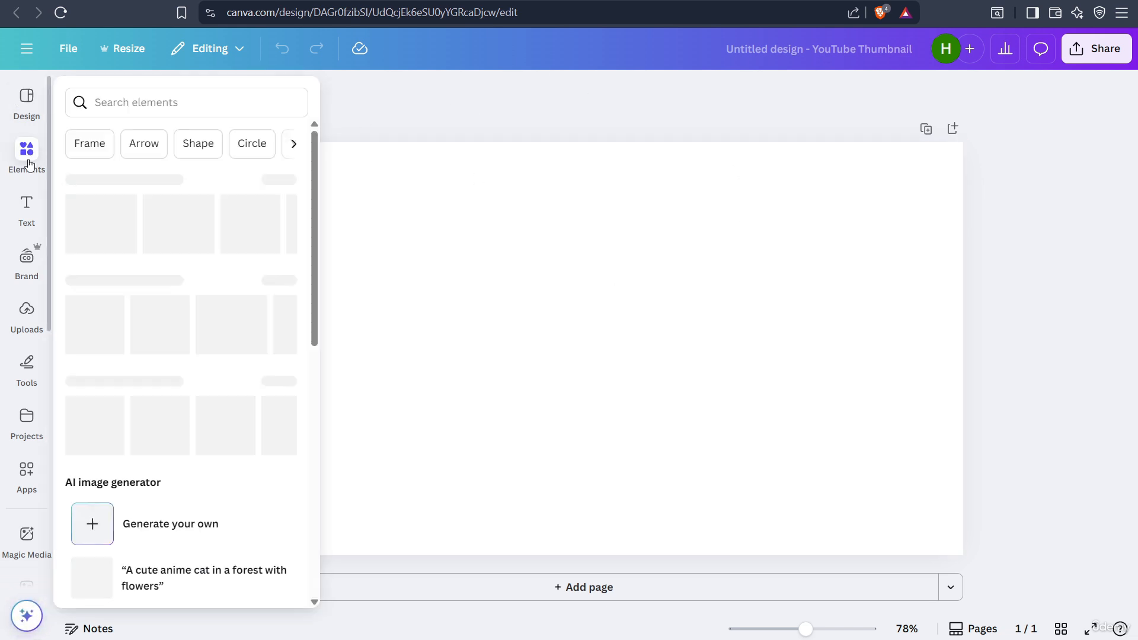
scroll(19, 459, "down", 1)
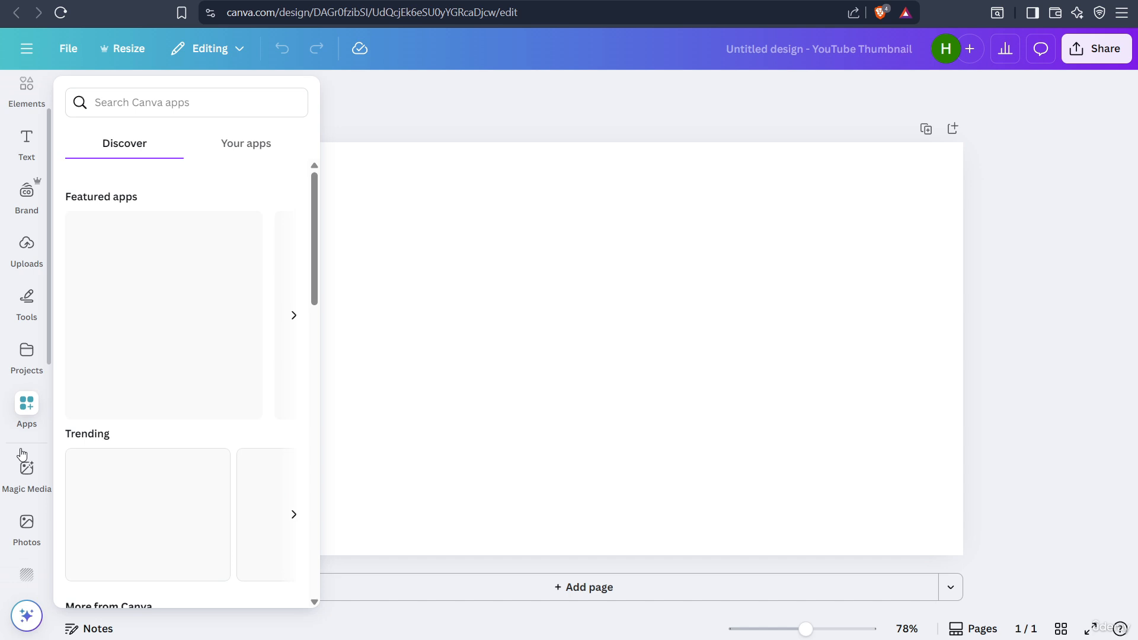
left_click(23, 512)
Step: Search the photo library for "blue background"
left_click(153, 98)
type("b,")
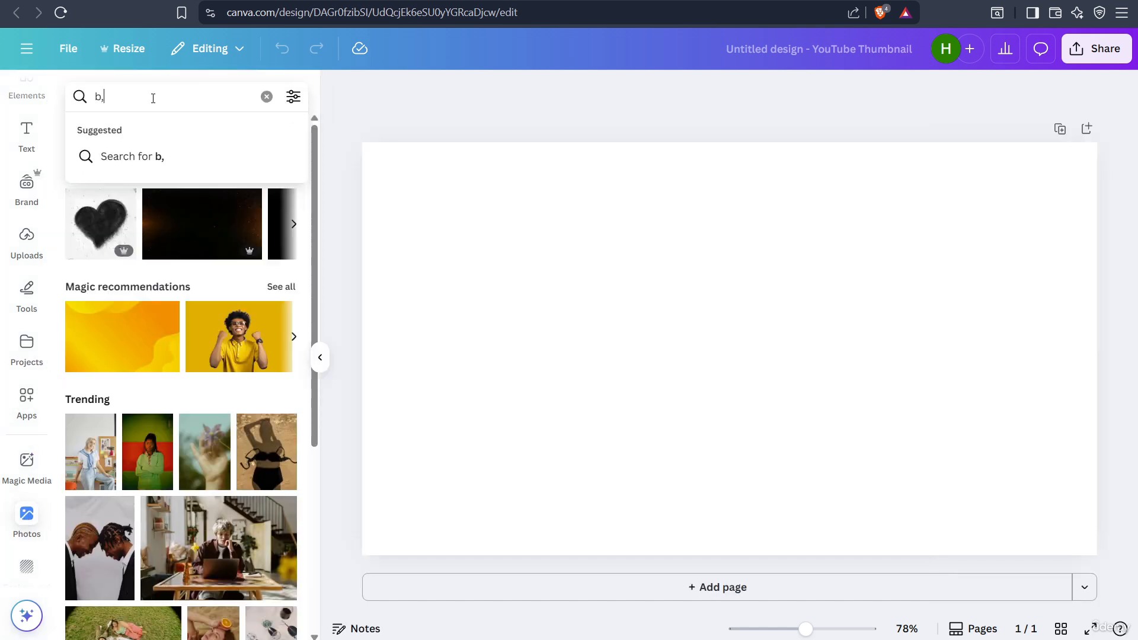
key("BackSpace")
type("u")
key("BackSpace")
type("lue")
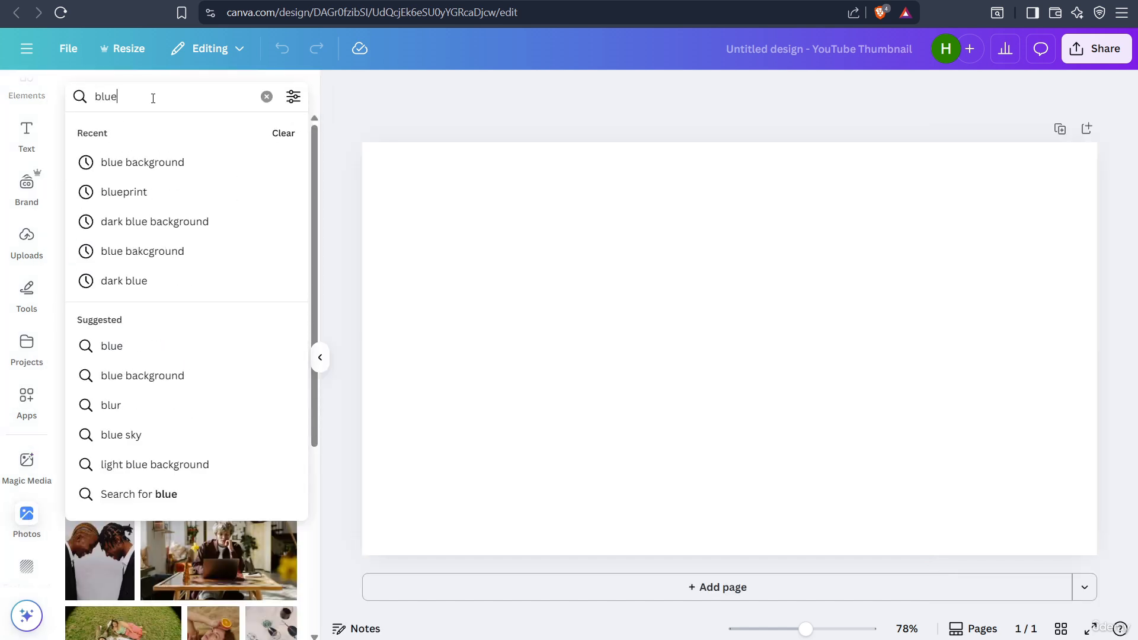
type(" backgroun")
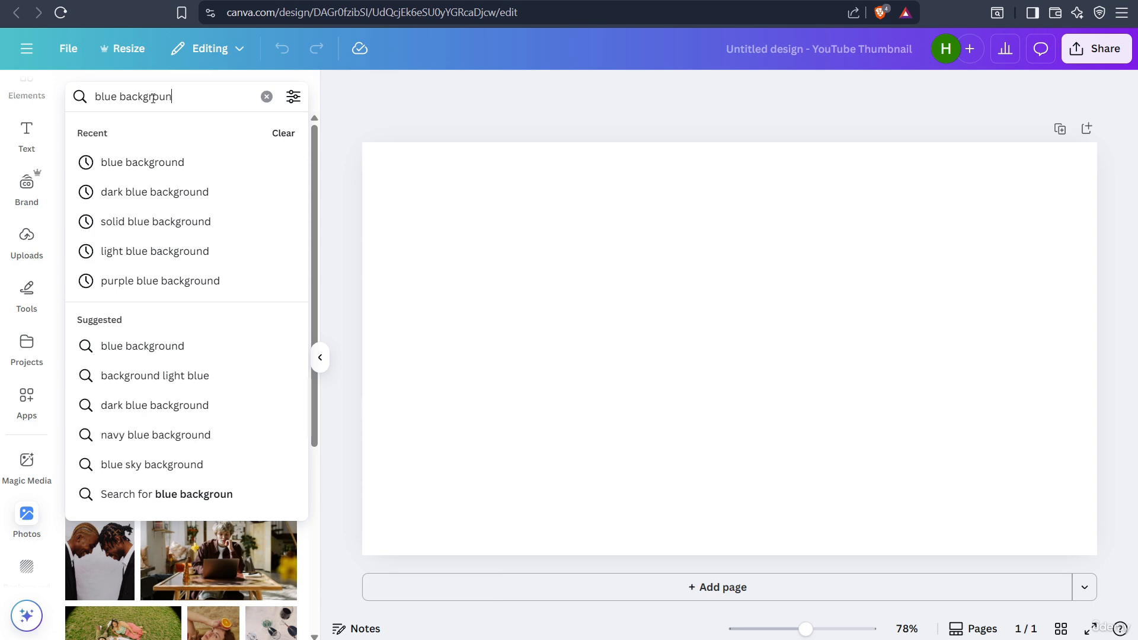
type("d")
key("Return")
Step: Add the black-to-blue gradient photo to the page and enlarge it to fill the whole canvas
scroll(190, 255, "down", 5)
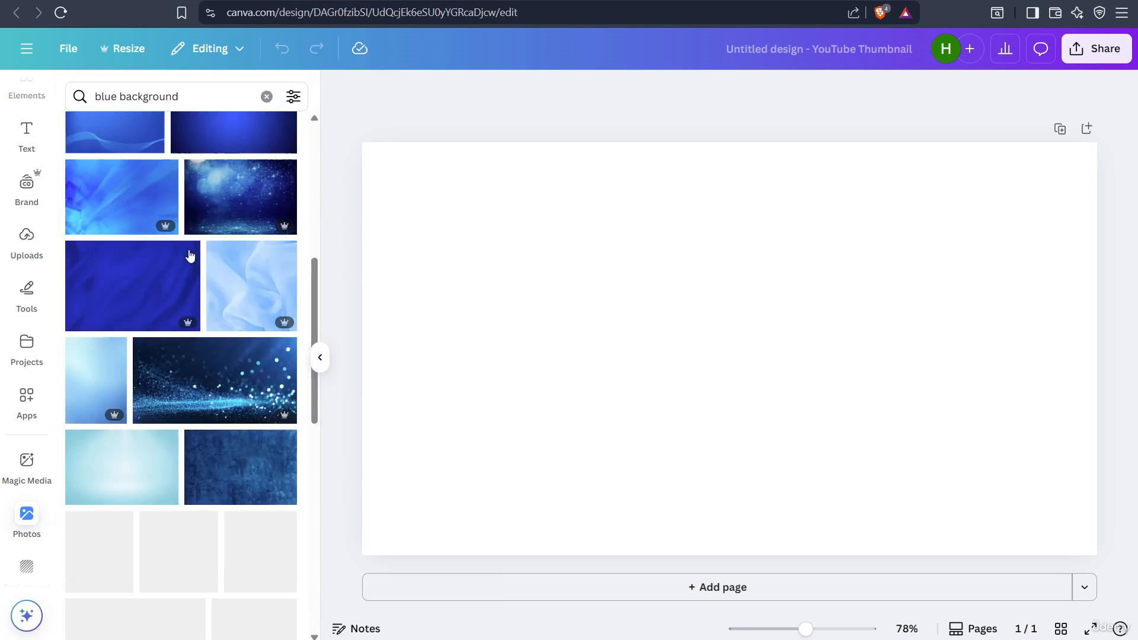
scroll(182, 231, "down", 5)
scroll(172, 249, "down", 3)
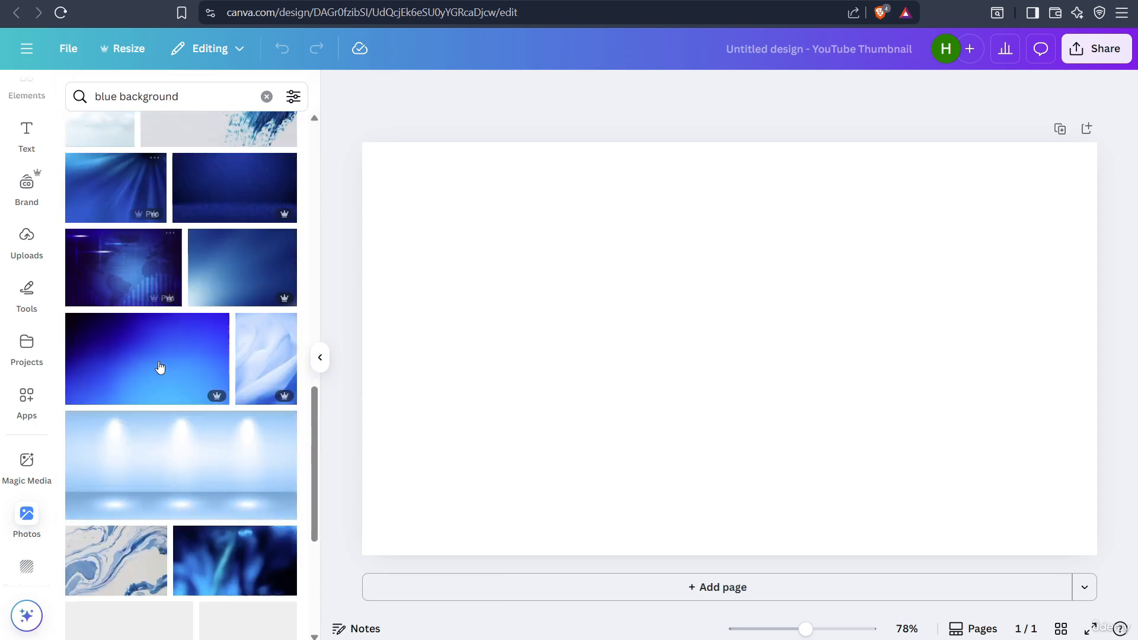
scroll(160, 367, "down", 3)
left_click(162, 221)
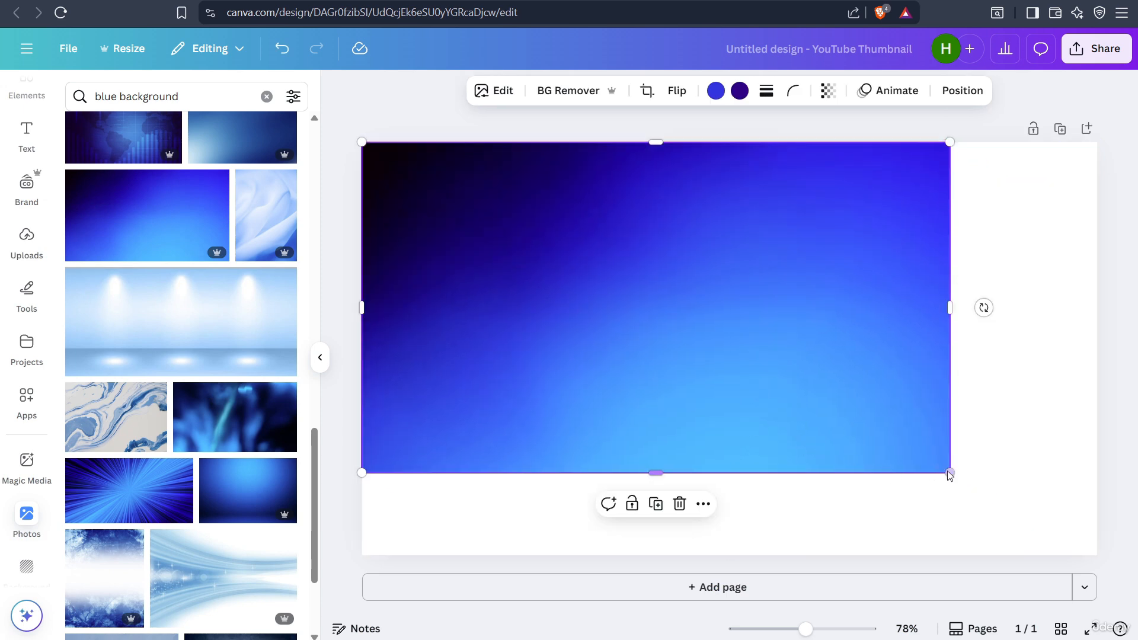
left_click_drag(950, 474, 1107, 533)
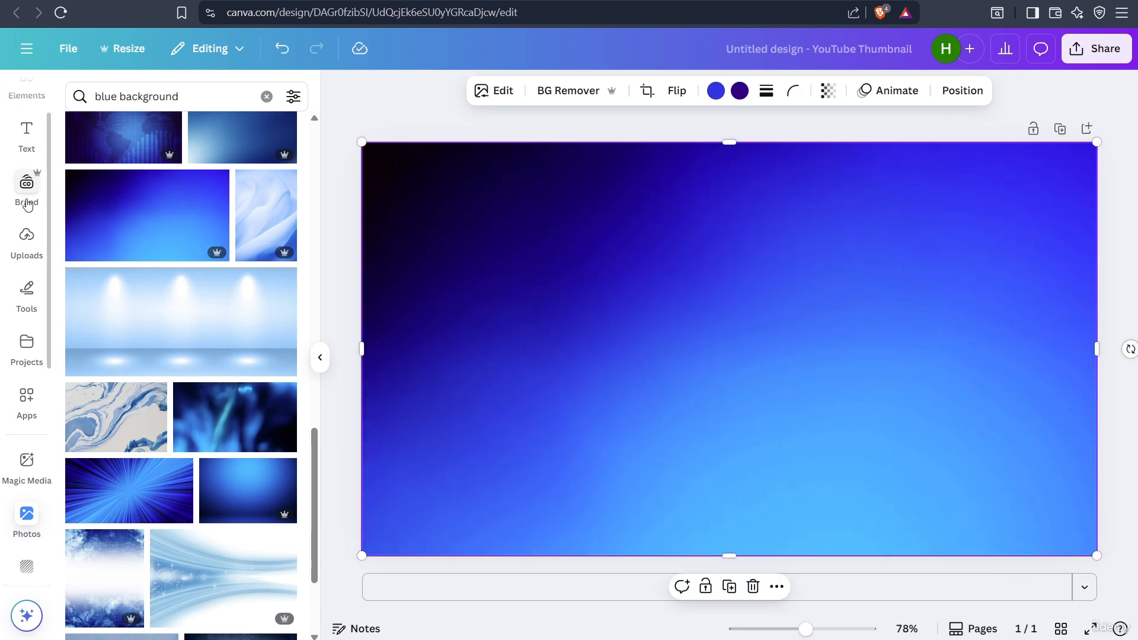
Step: Search the design elements for "website builder"
scroll(27, 204, "up", 2)
left_click(27, 149)
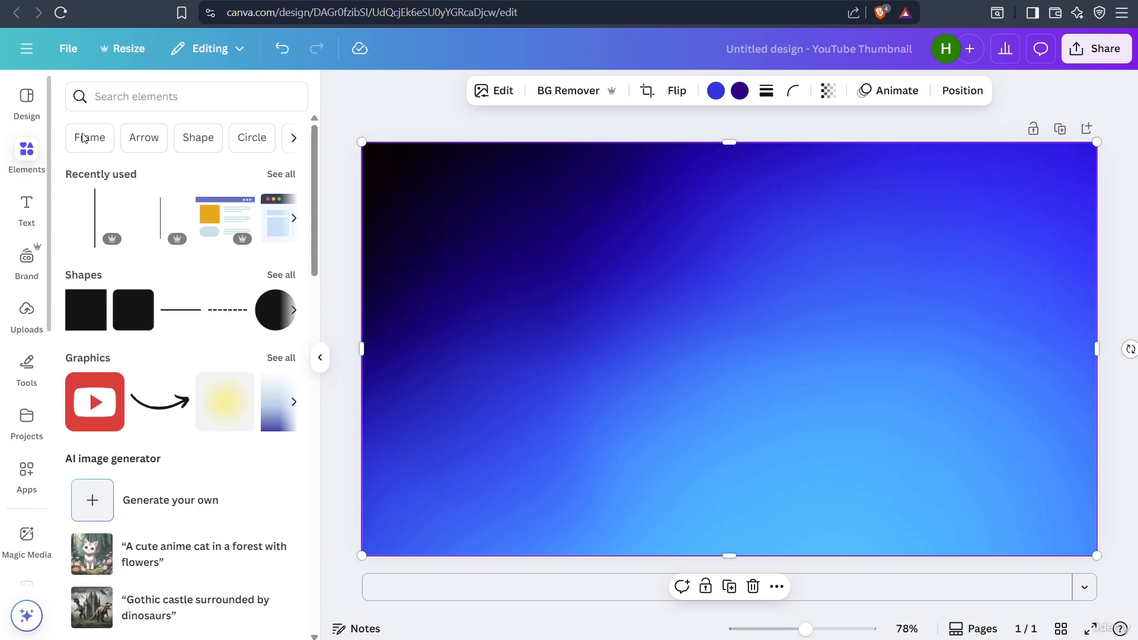
left_click(132, 102)
type("websi")
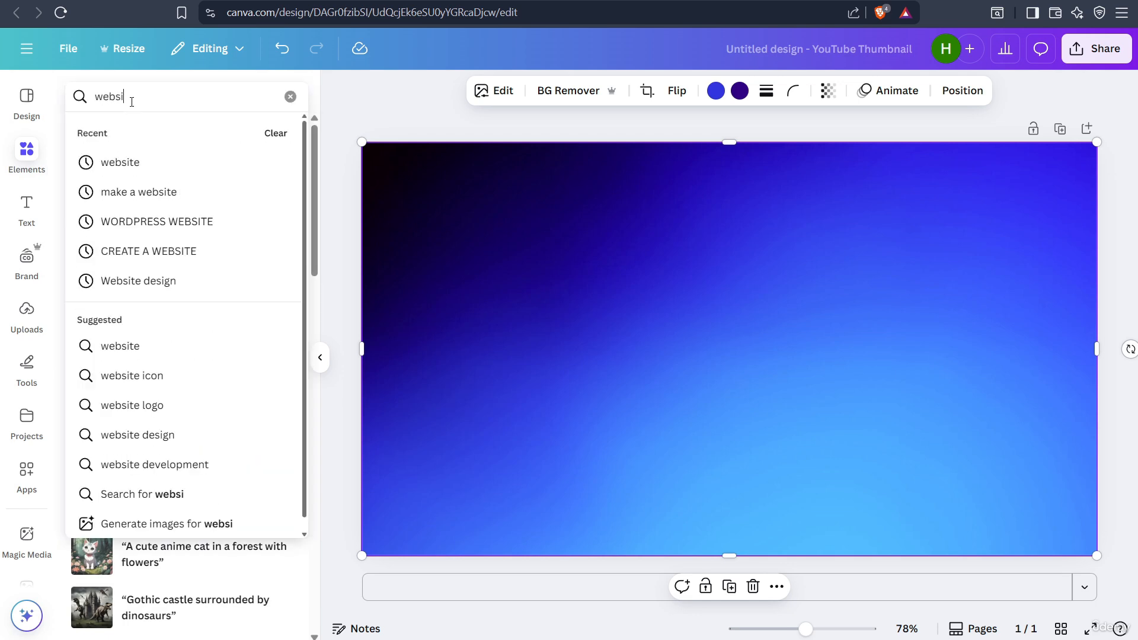
type("te builder")
key("Return")
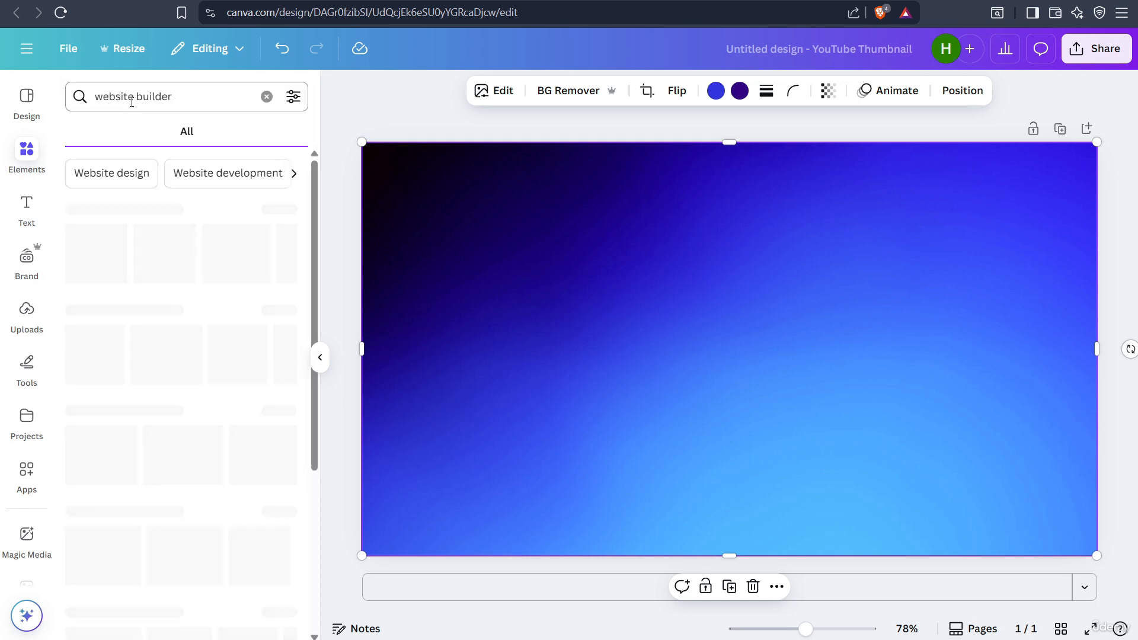
Step: Browse the full set of matching graphics and add the blue browser-window graphic with the F tile and gear
left_click(279, 213)
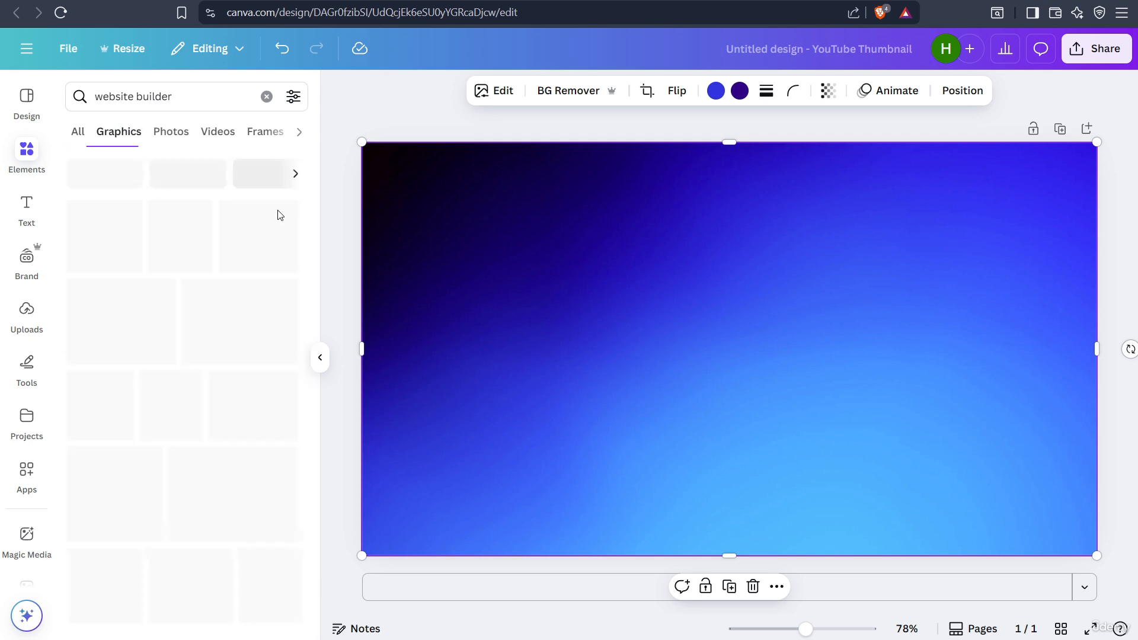
scroll(195, 237, "down", 10)
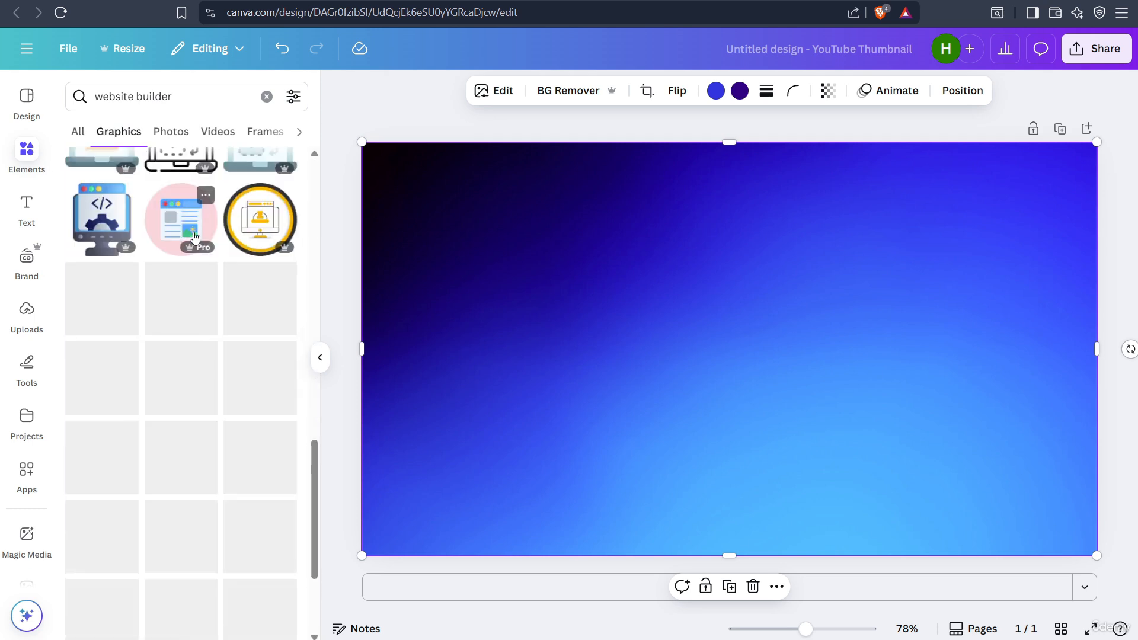
scroll(195, 237, "up", 5)
left_click(261, 278)
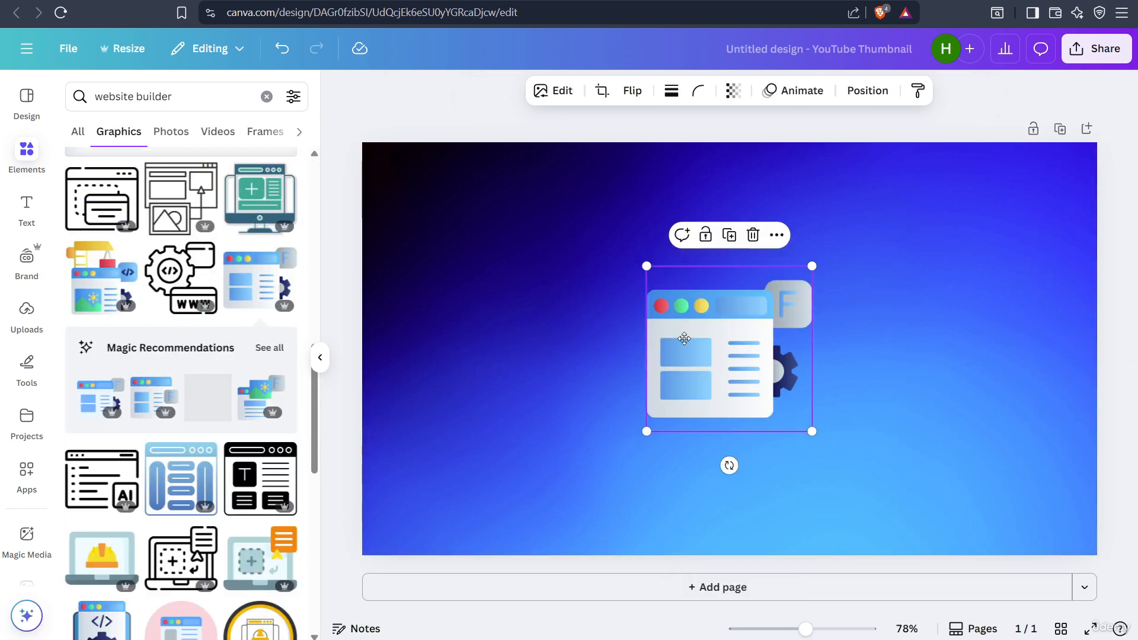
Step: Enlarge the browser-window graphic and center it on the blue background
left_click_drag(685, 338, 764, 360)
left_click_drag(676, 273, 567, 162)
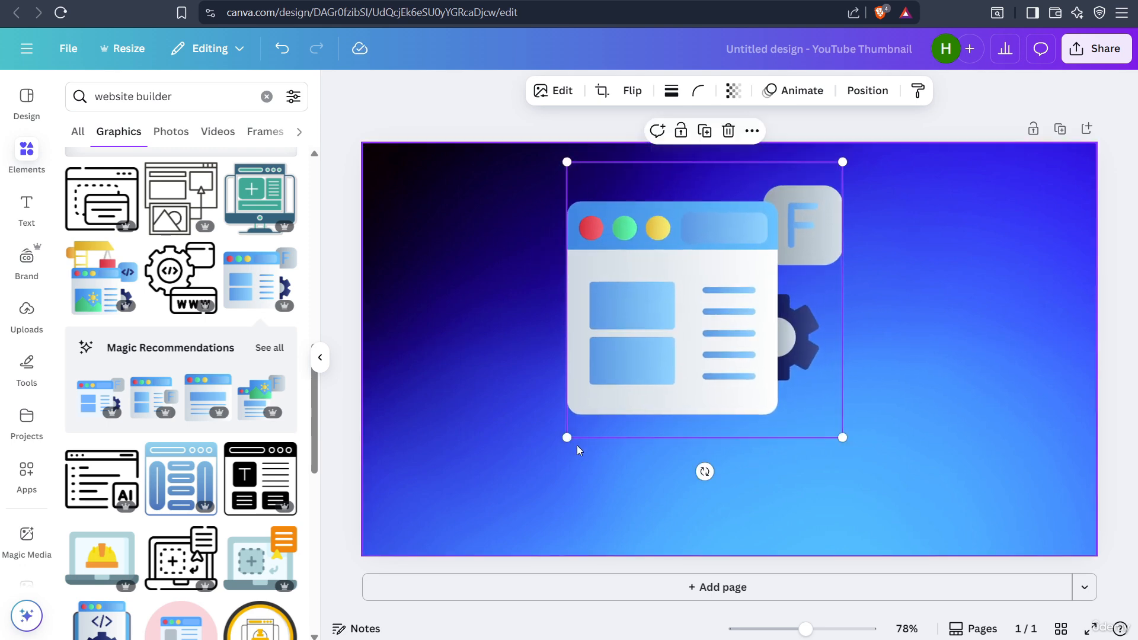
left_click_drag(565, 435, 510, 490)
left_click_drag(617, 411, 677, 389)
left_click(432, 96)
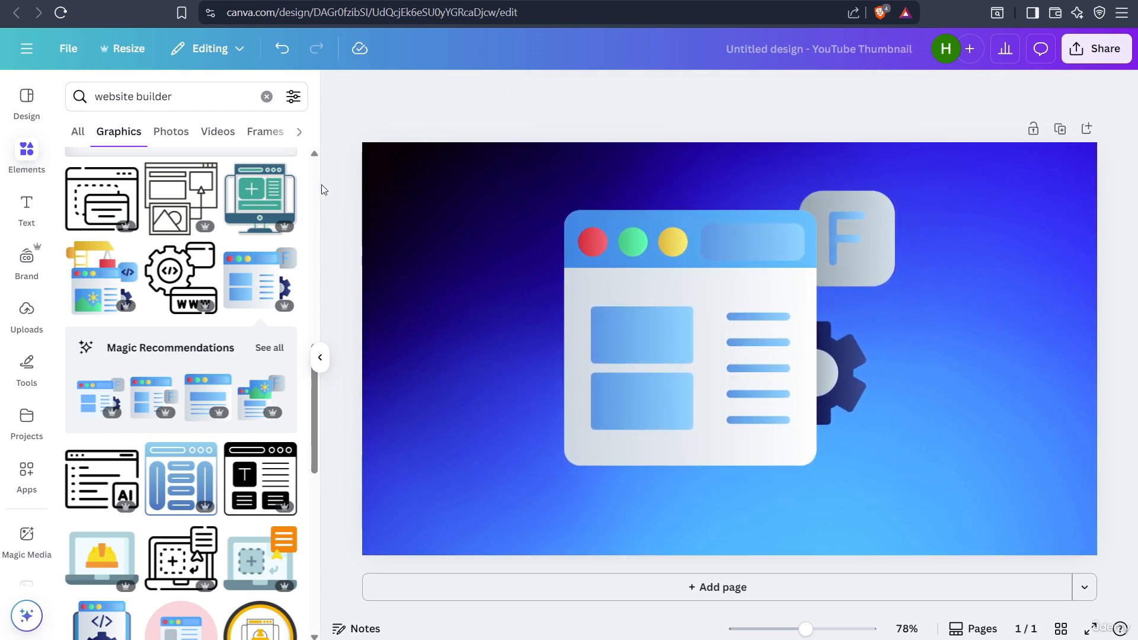
Step: Search the uploaded images for the surname used in the site's logo
left_click(27, 311)
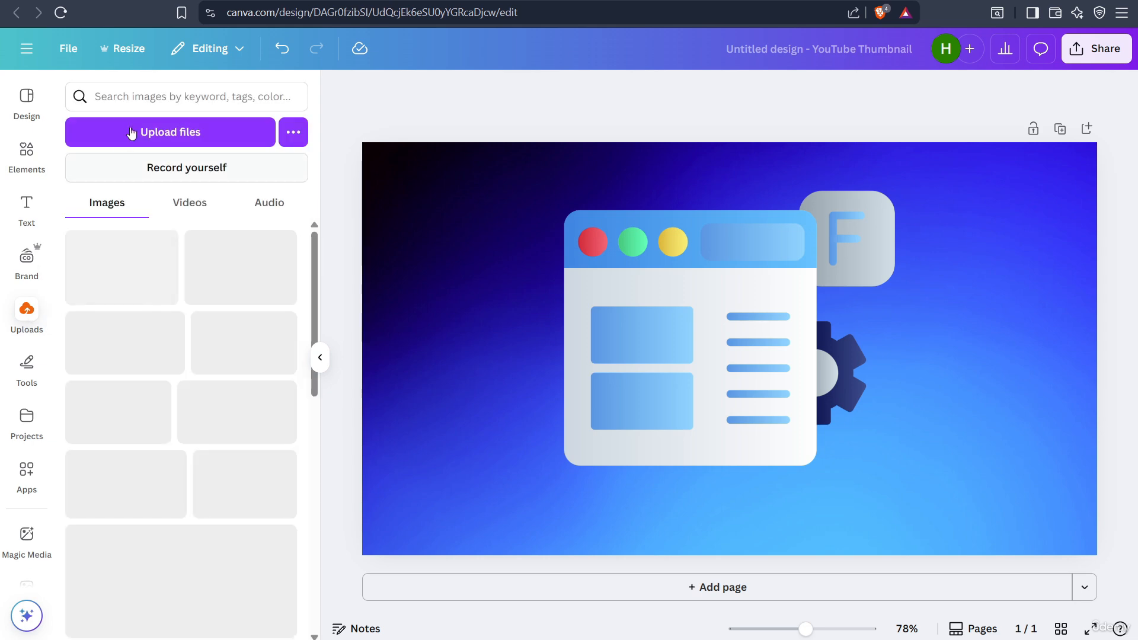
left_click(154, 90)
type("utke")
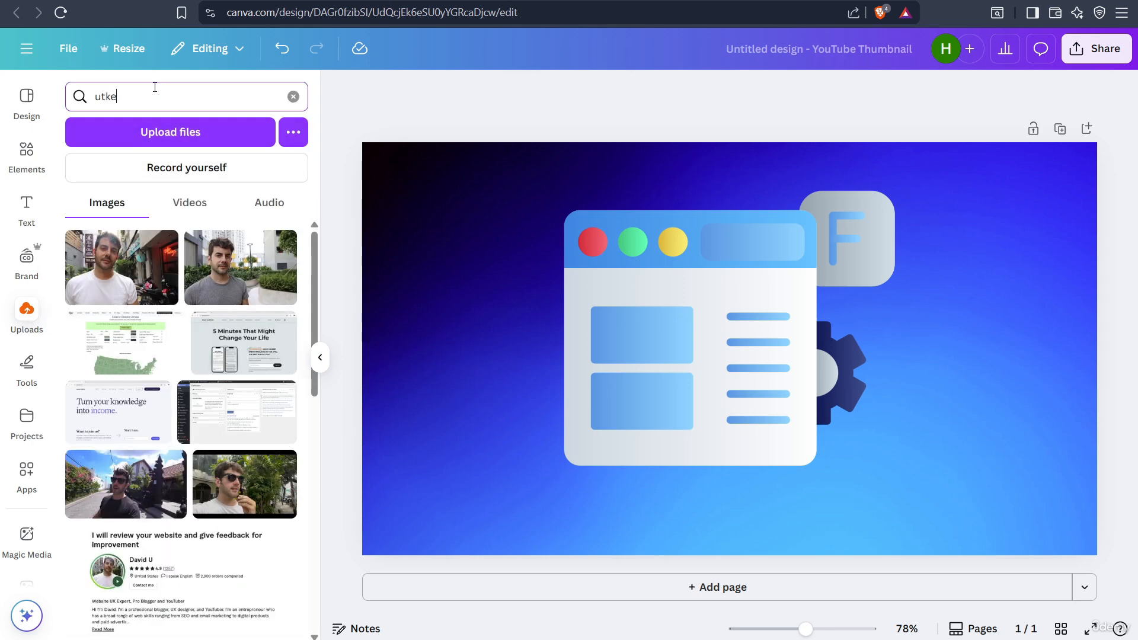
Step: Add the text-only name logo, shrink it to a small label and move it to the thumbnail's bottom edge
left_click(187, 237)
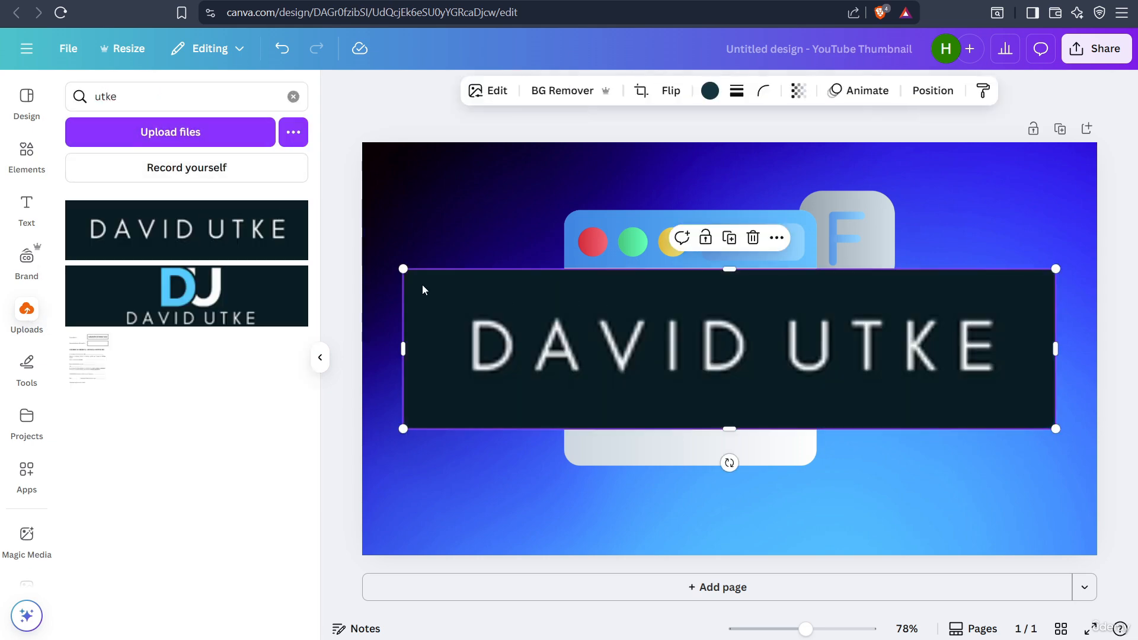
left_click_drag(403, 268, 867, 383)
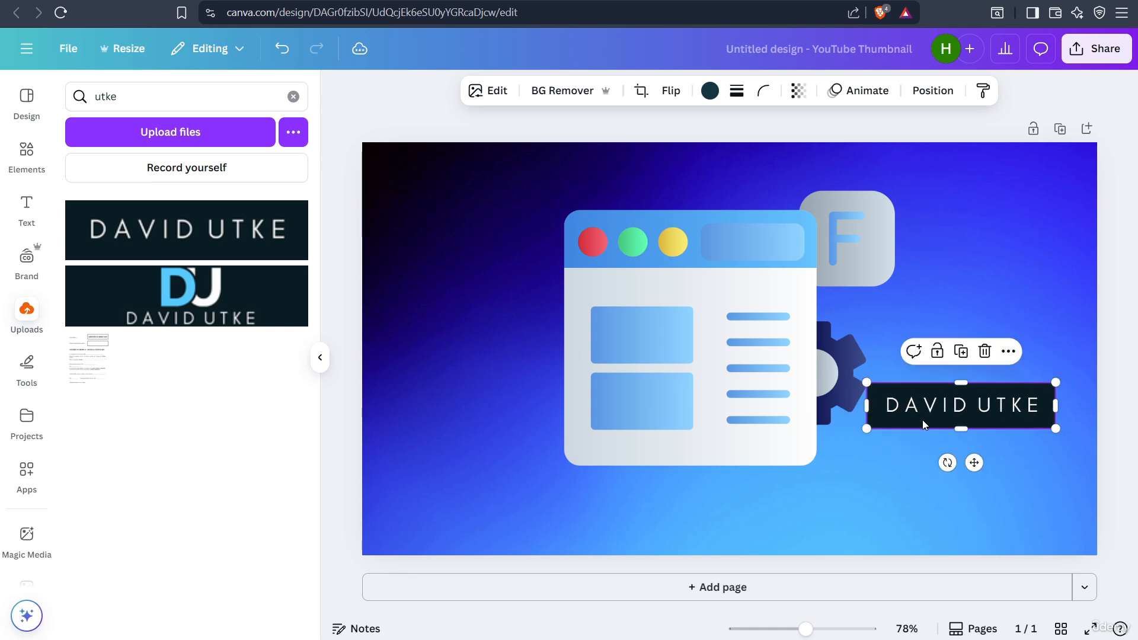
left_click_drag(923, 423, 932, 550)
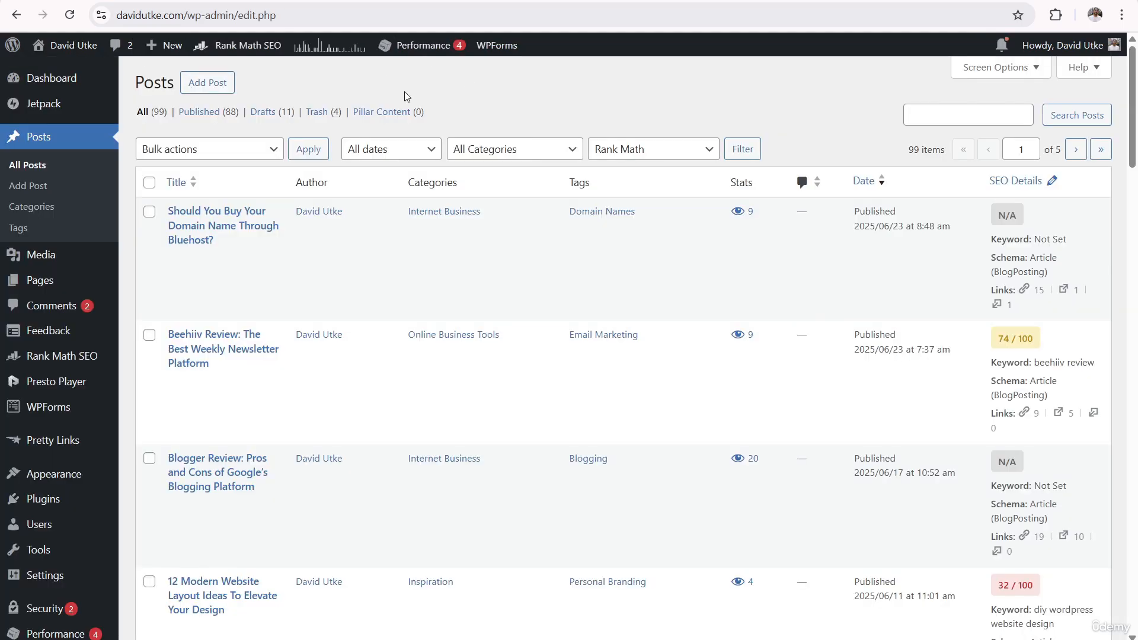
Step: Open the post "Should You Buy Your Domain Name Through Bluehost?" for editing and open its featured image
left_click(208, 216)
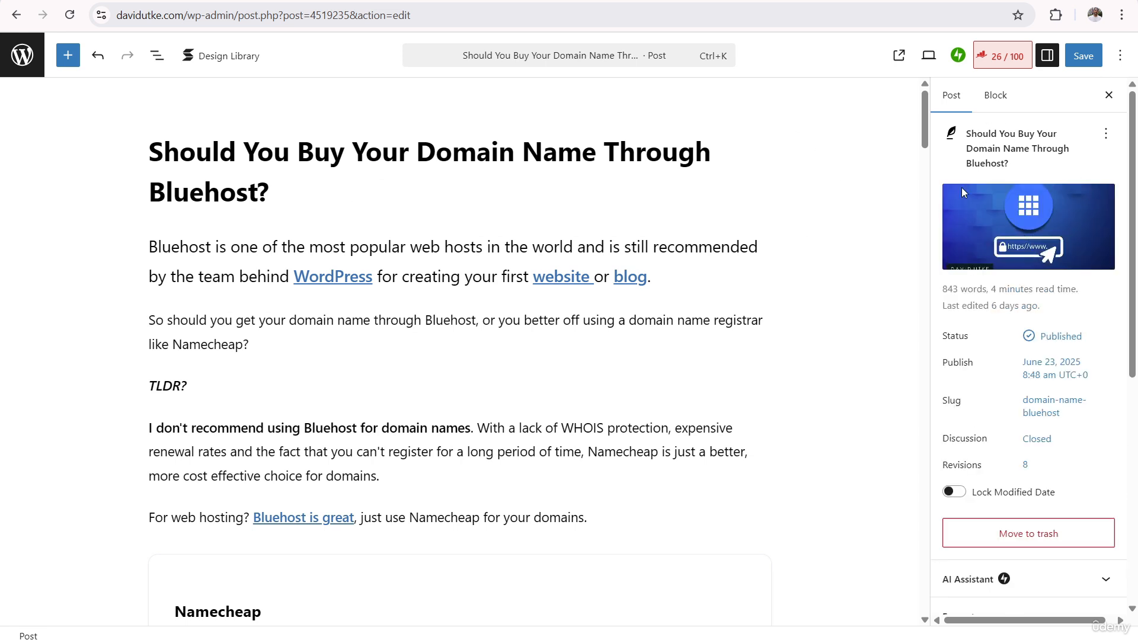
mouse_move(963, 195)
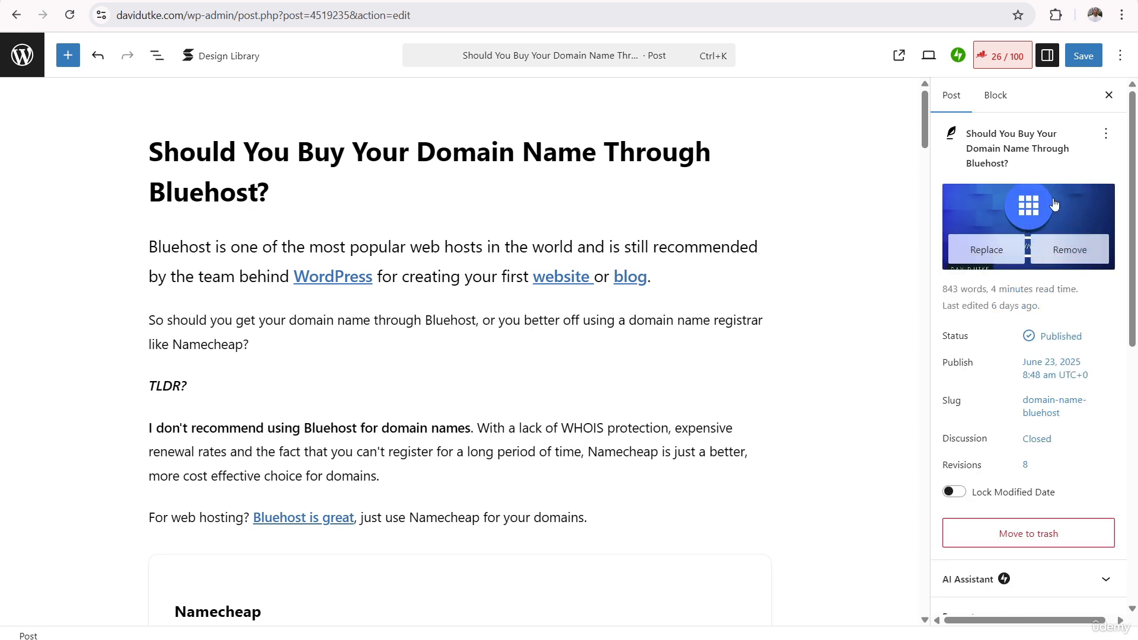
left_click(1029, 216)
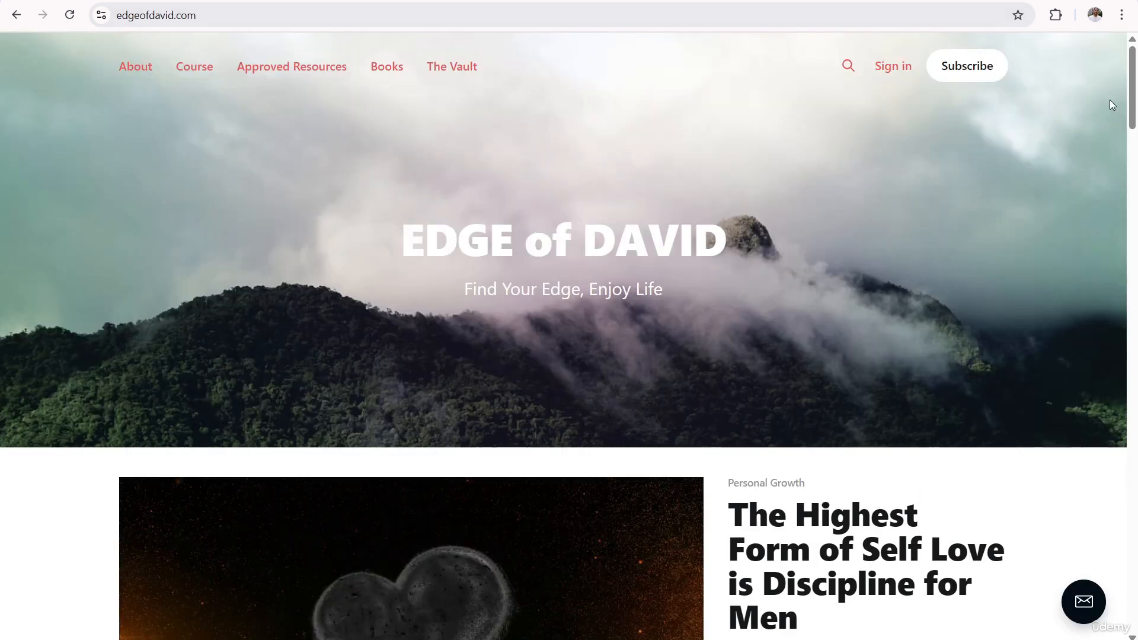
Step: View the post images on the blog homepages
scroll(1134, 68, "down", 1)
left_click_drag(1135, 69, 1132, 154)
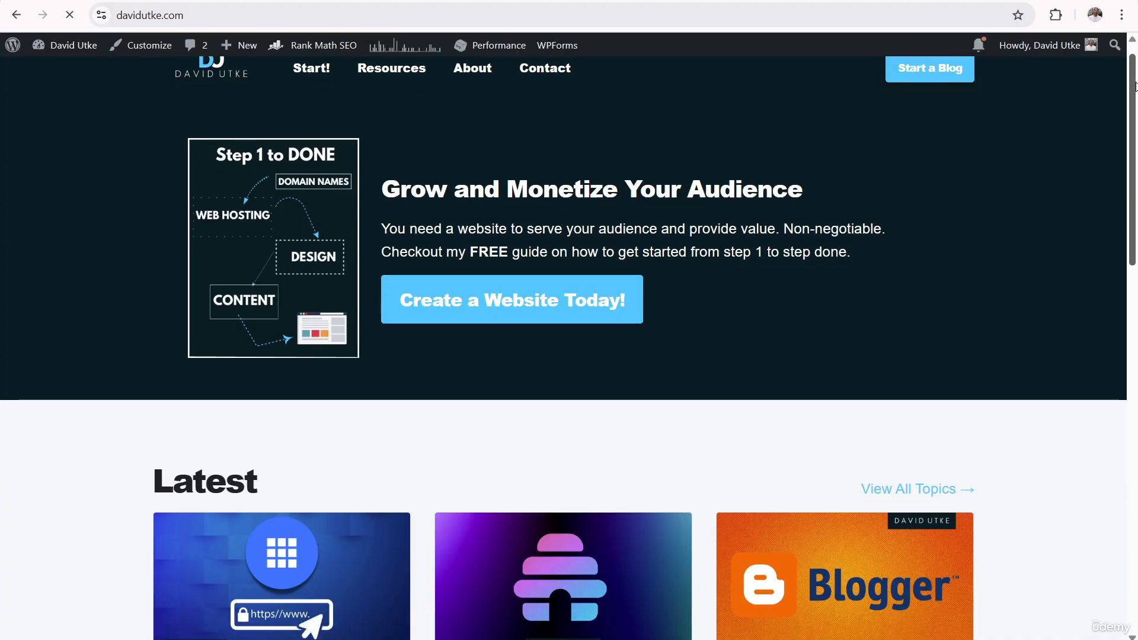